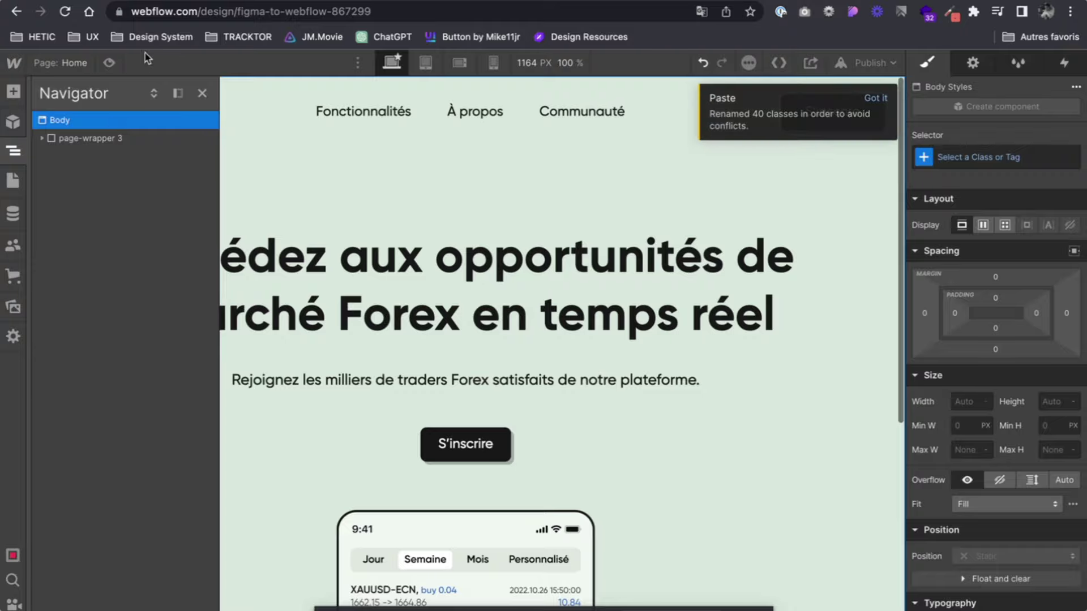
Preview the imported Home page in Webflow and look down through its content.
left_click(109, 63)
scroll(411, 221, "down", 1)
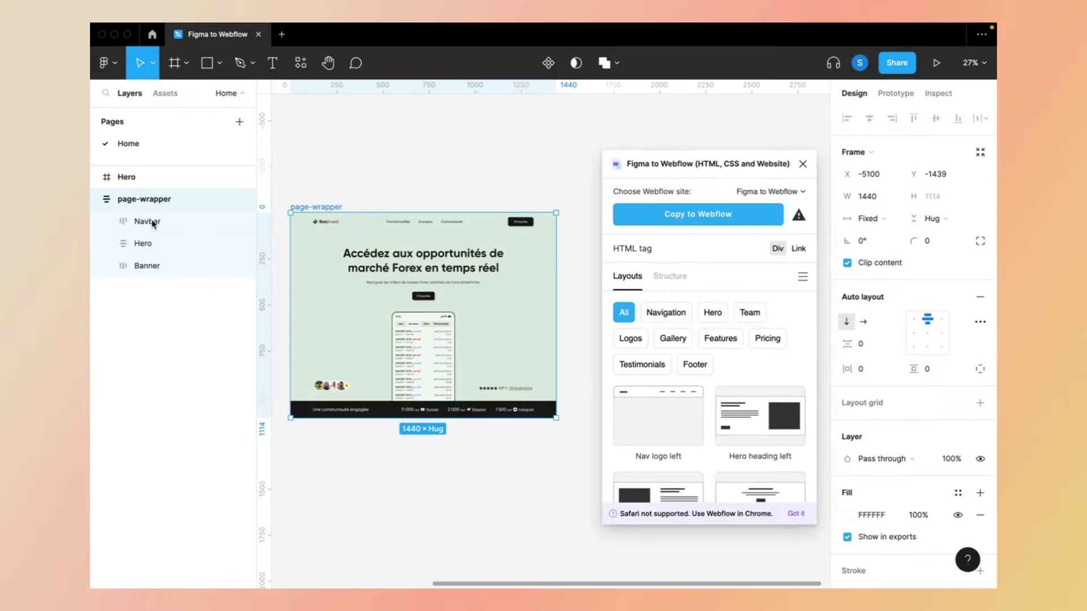
Switch to the Figma file and expand the Navbar and NavbarContainer layers inside page-wrapper.
left_click(144, 221)
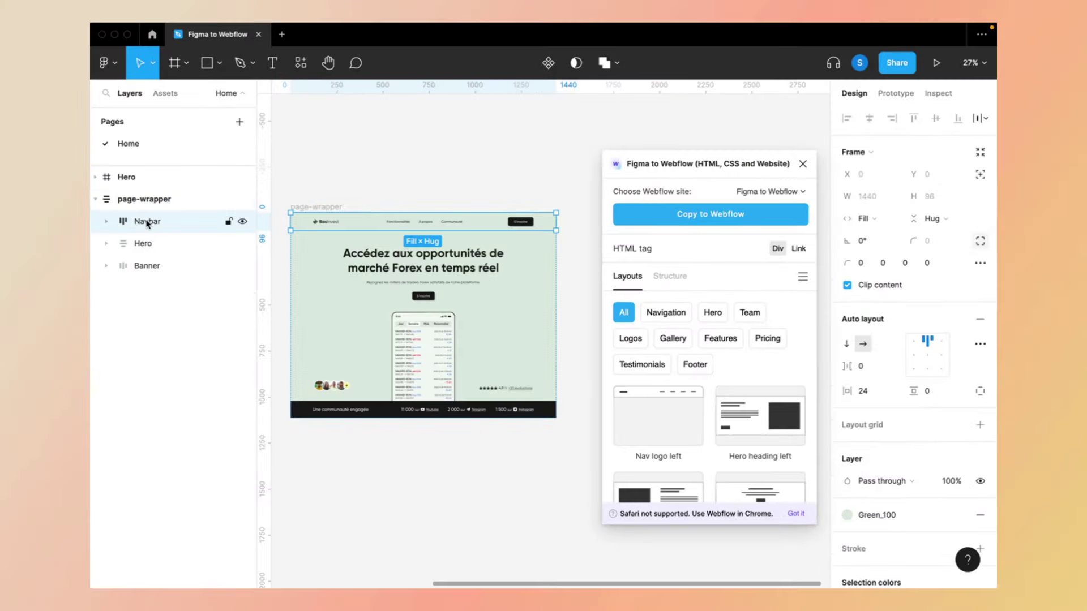
left_click(107, 222)
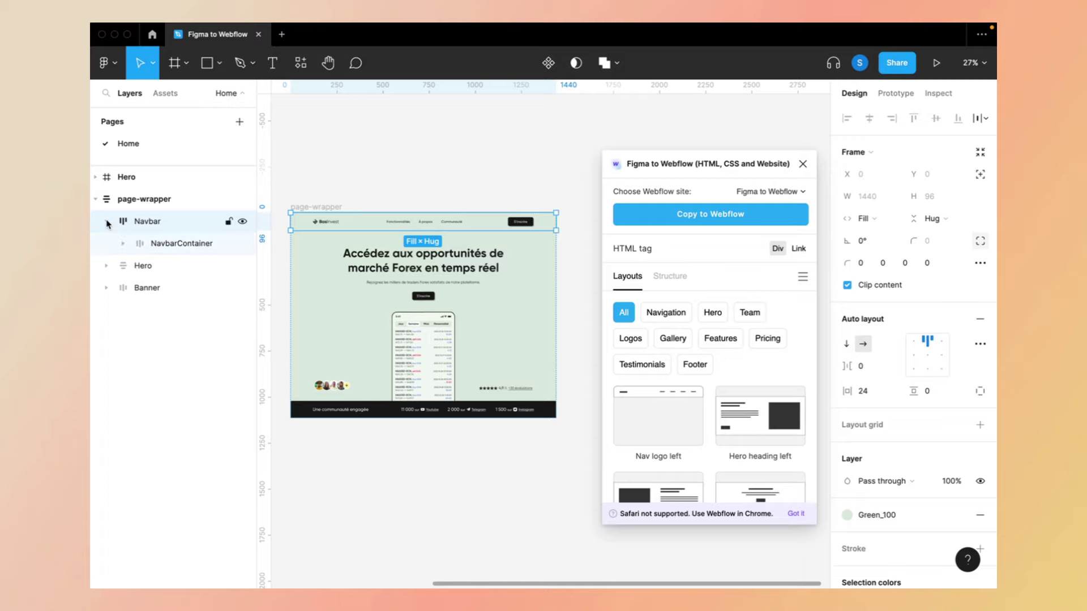
left_click(123, 244)
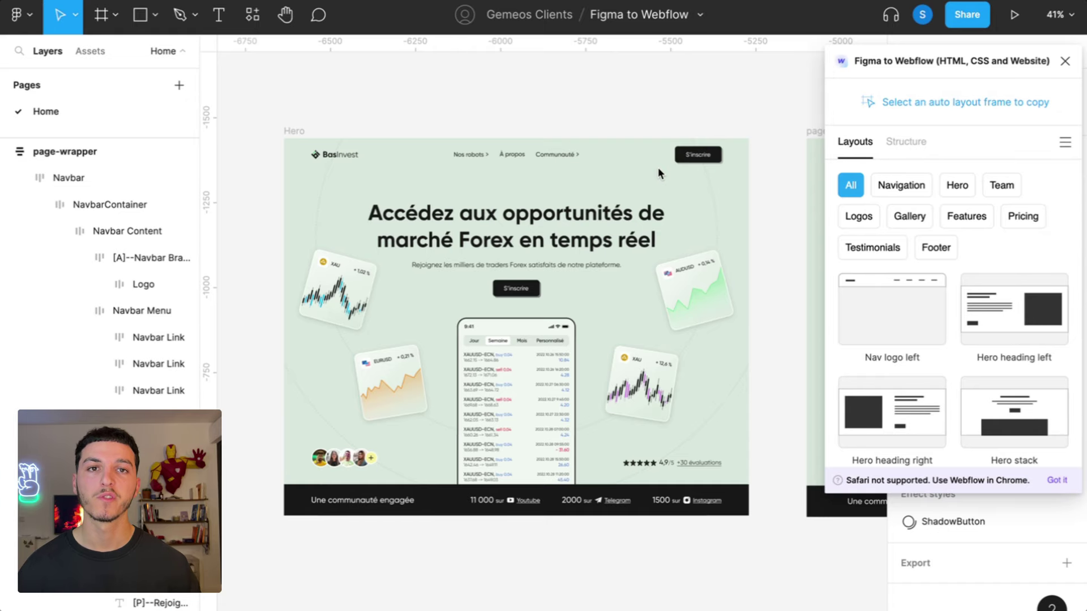
Examine the original Hero frame's navbar group, main heading and subtitle text.
scroll(657, 167, "down", 3)
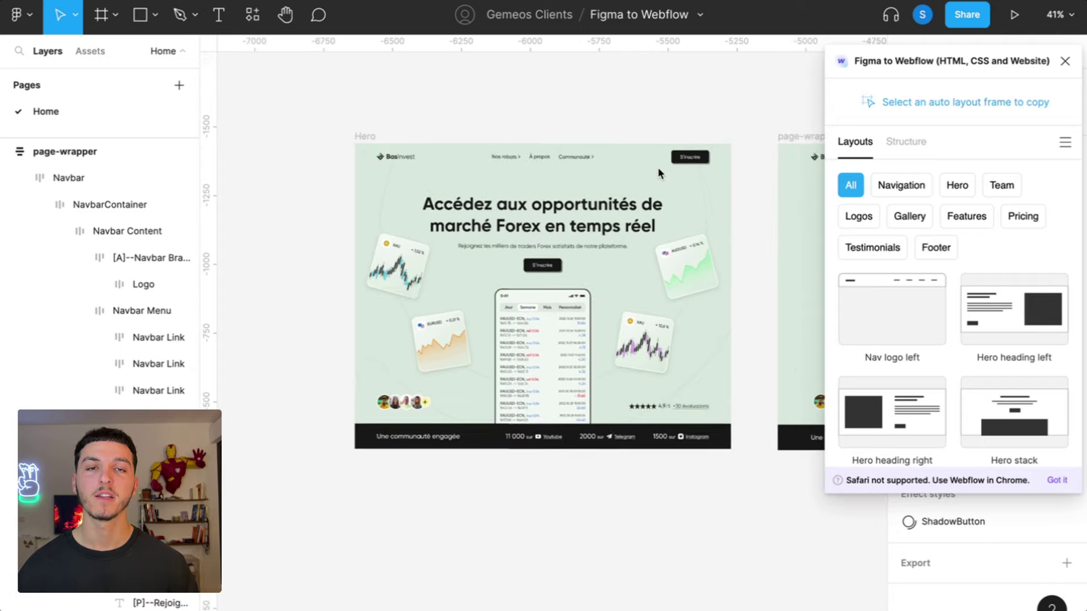
left_click(588, 162)
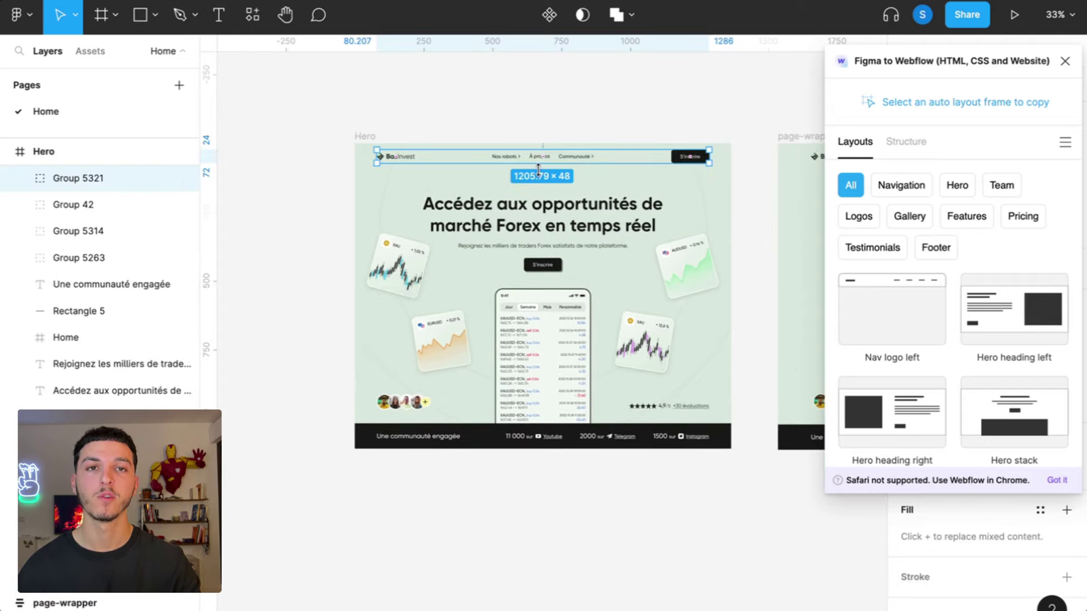
left_click(564, 221)
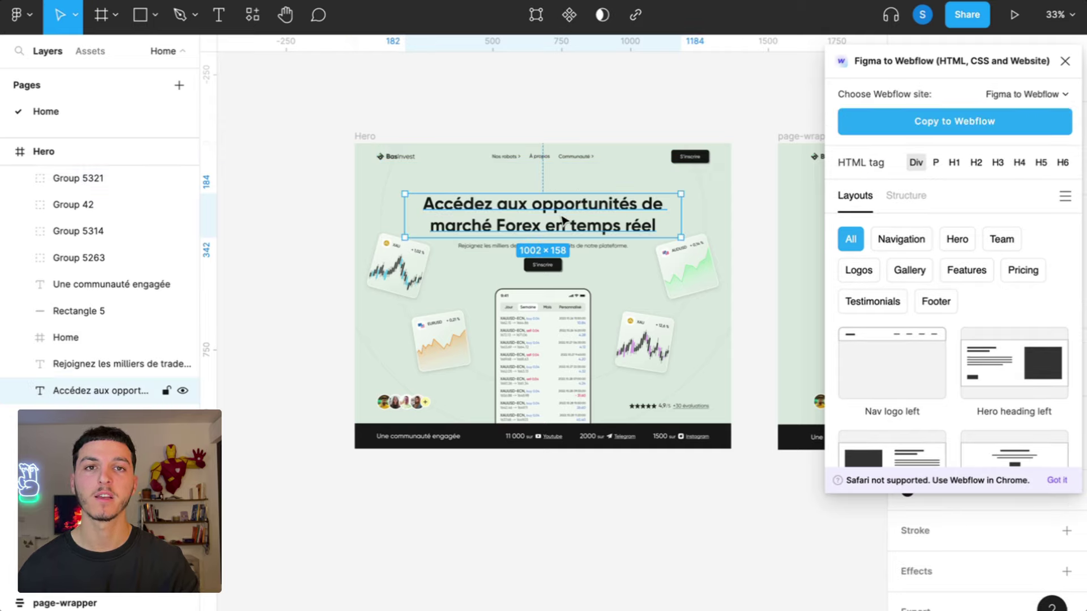
left_click(564, 245)
scroll(563, 324, "right", 1)
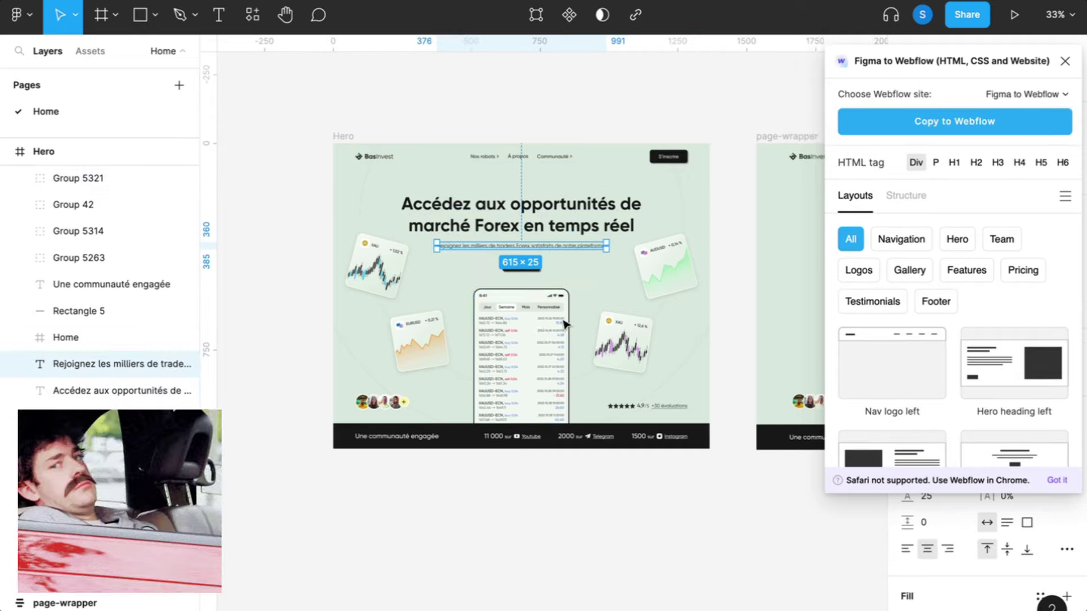
Examine the page-wrapper frame's nested hero containers and check the main heading's HTML tag in the plugin.
scroll(563, 324, "right", 8)
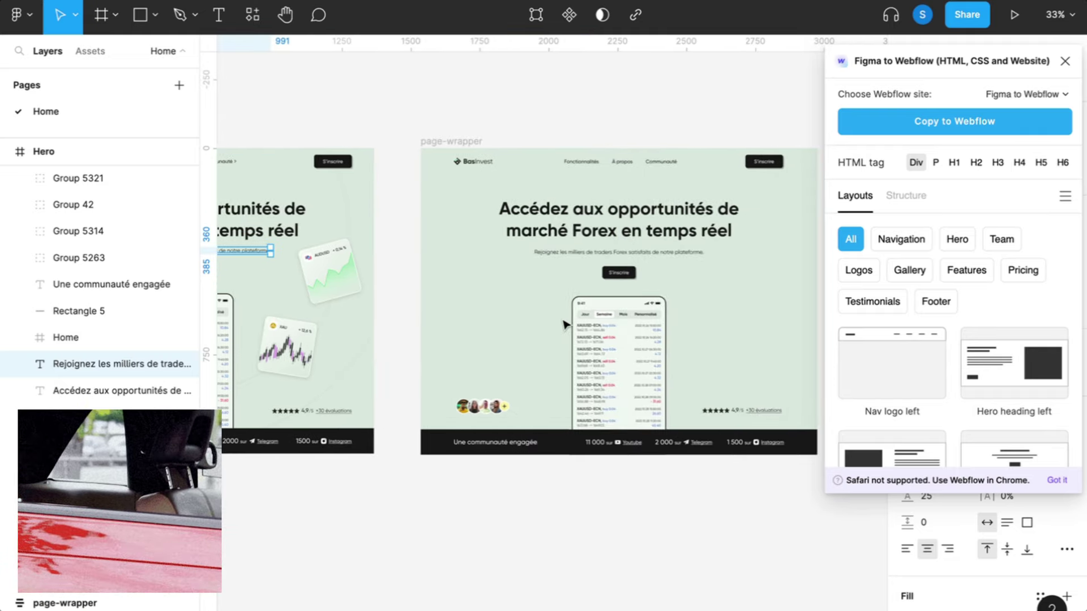
scroll(563, 324, "right", 1)
scroll(564, 323, "up", 1)
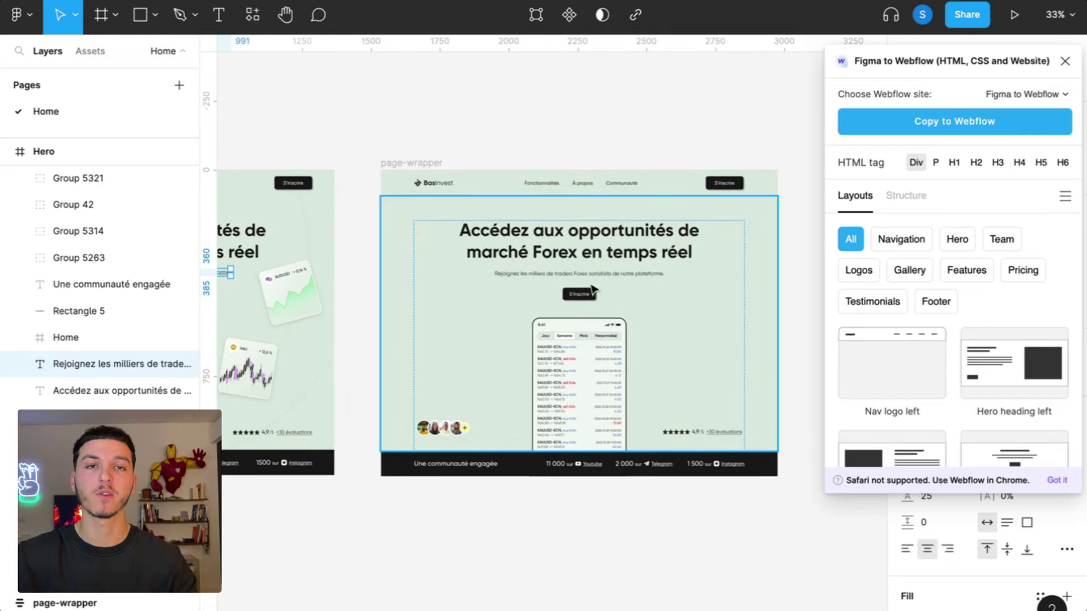
left_click(617, 243)
left_click(120, 431)
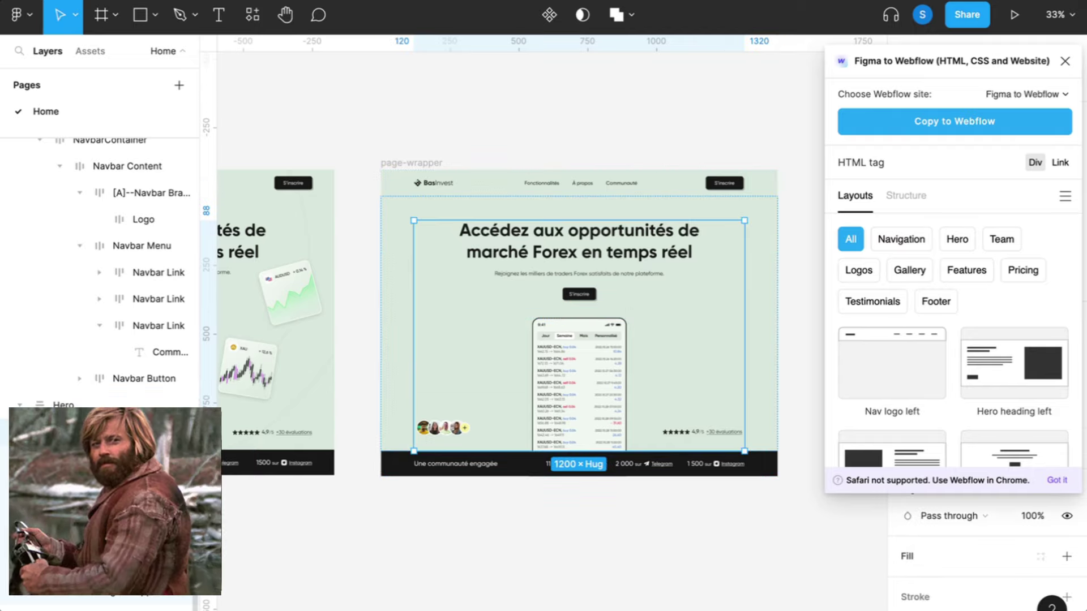
left_click(119, 458)
left_click(120, 485)
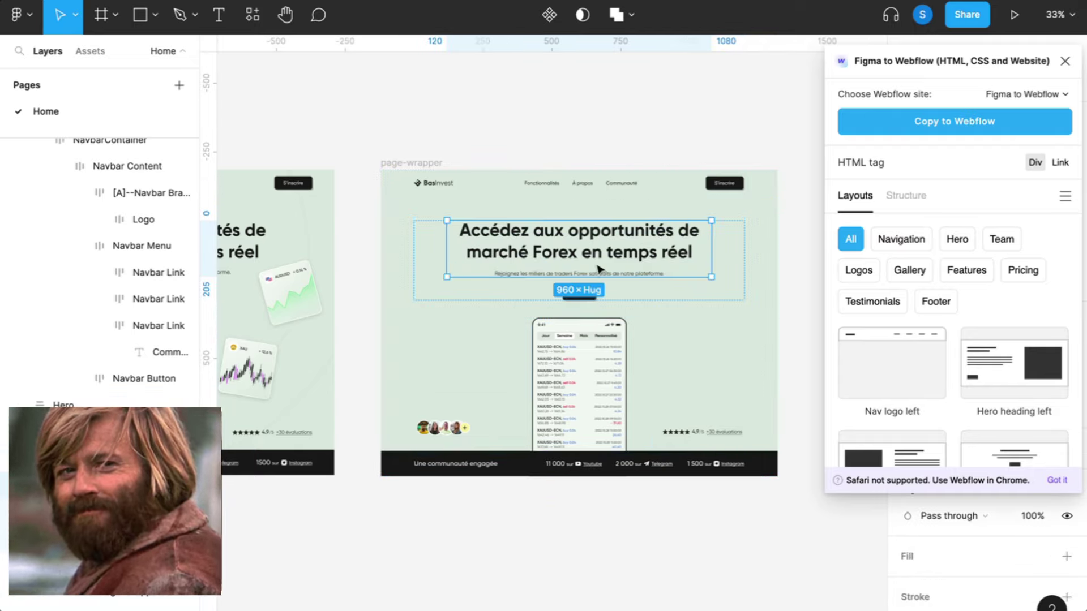
left_click(631, 252)
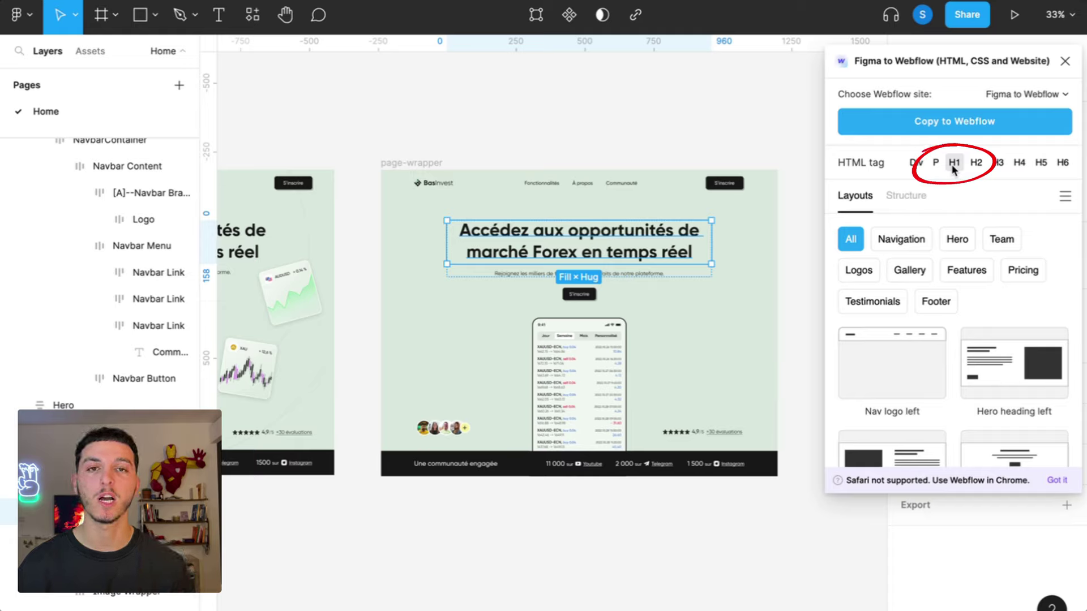
Check the HTML tag of the Navbar Brand logo frame inside page-wrapper, and clear the selection.
left_click(440, 188)
scroll(440, 188, "up", 3)
double_click(439, 183)
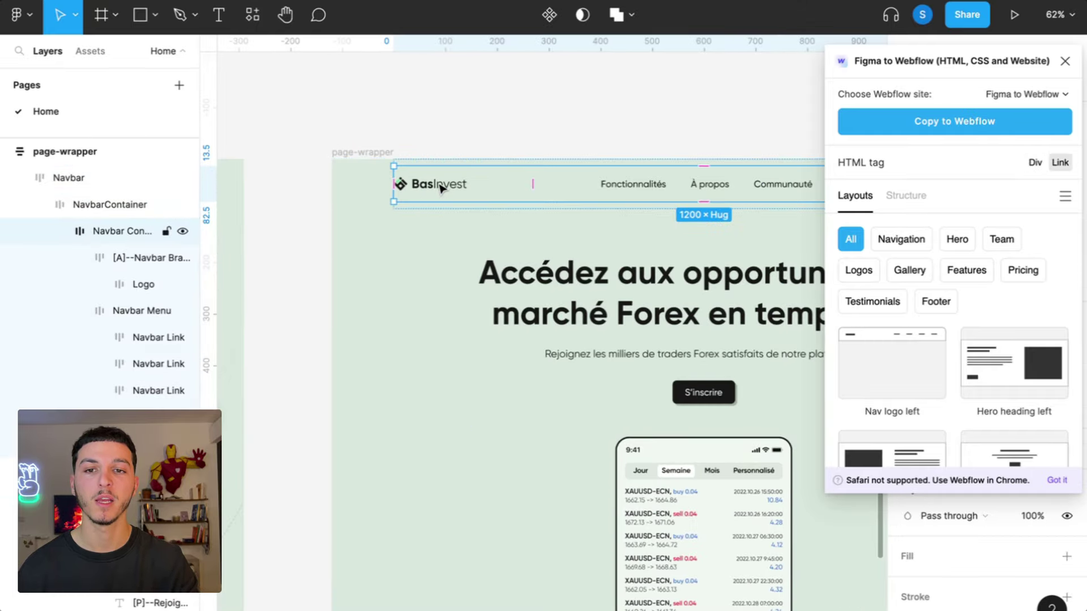
scroll(668, 255, "down", 5)
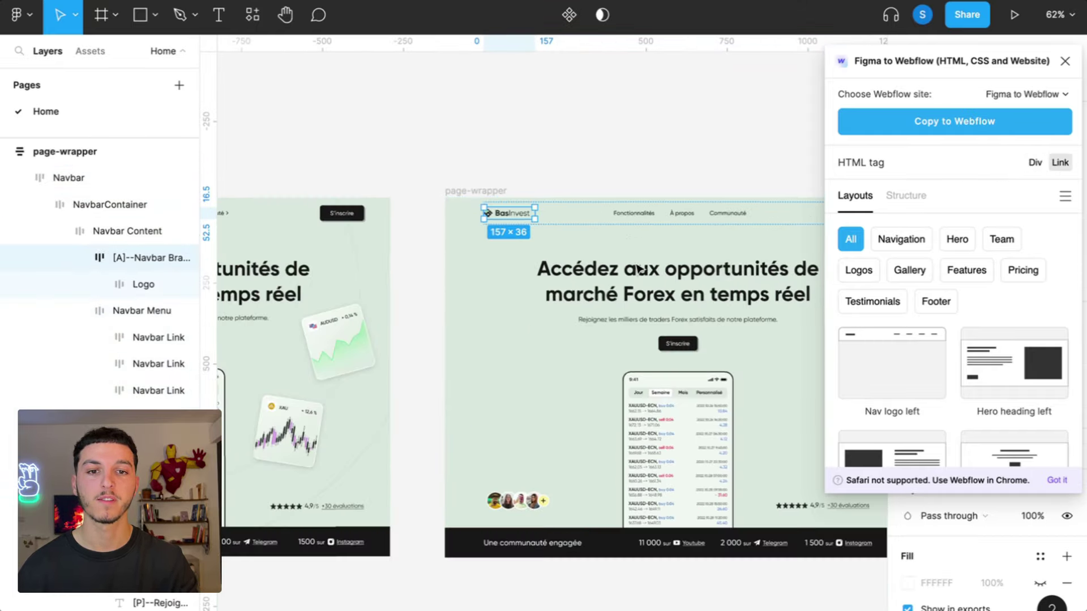
scroll(736, 270, "down", 6)
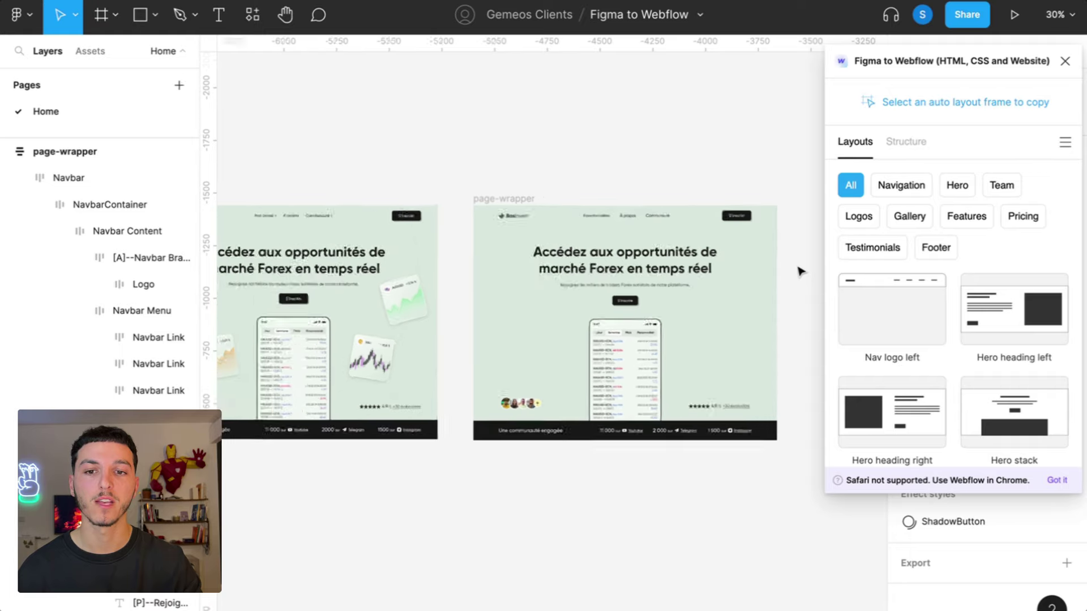
left_click(465, 310)
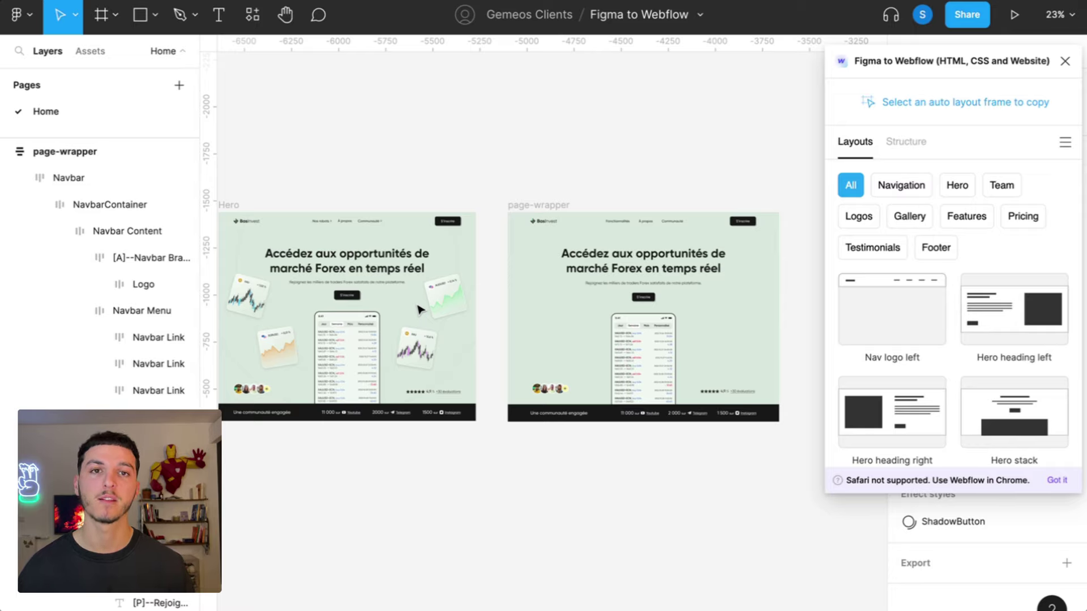
Select the page-wrapper frame and browse the ready-made layouts offered by the Figma to Webflow plugin.
left_click(616, 216)
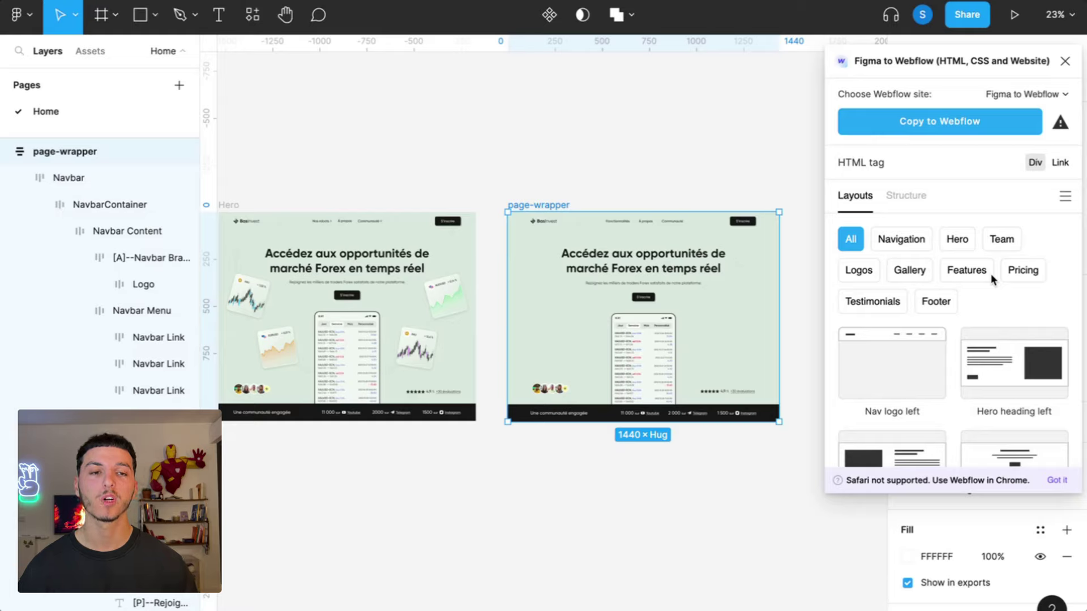
scroll(965, 400, "down", 1)
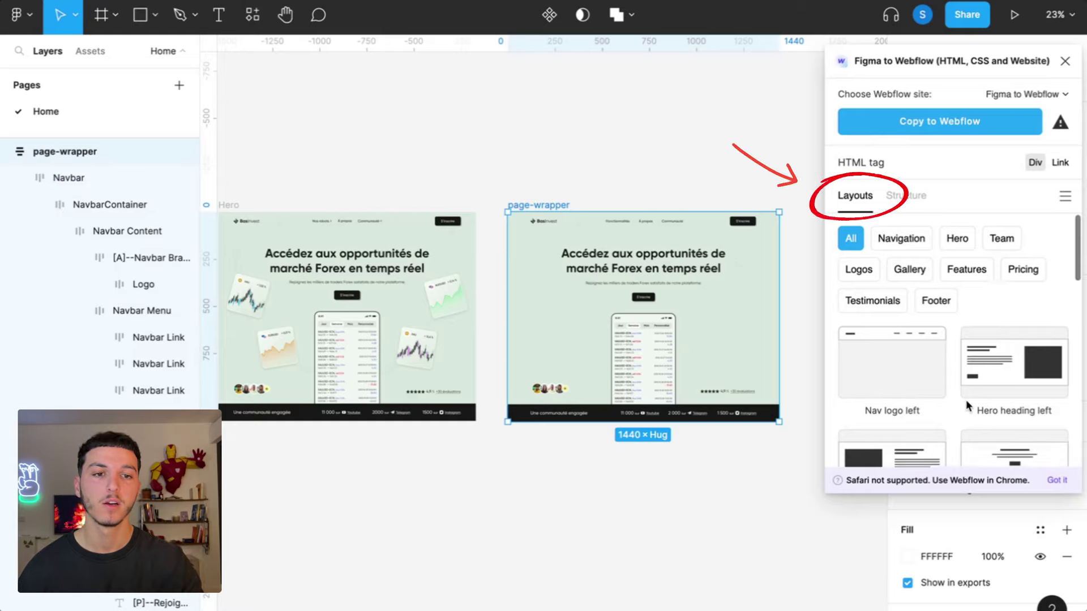
scroll(966, 400, "down", 5)
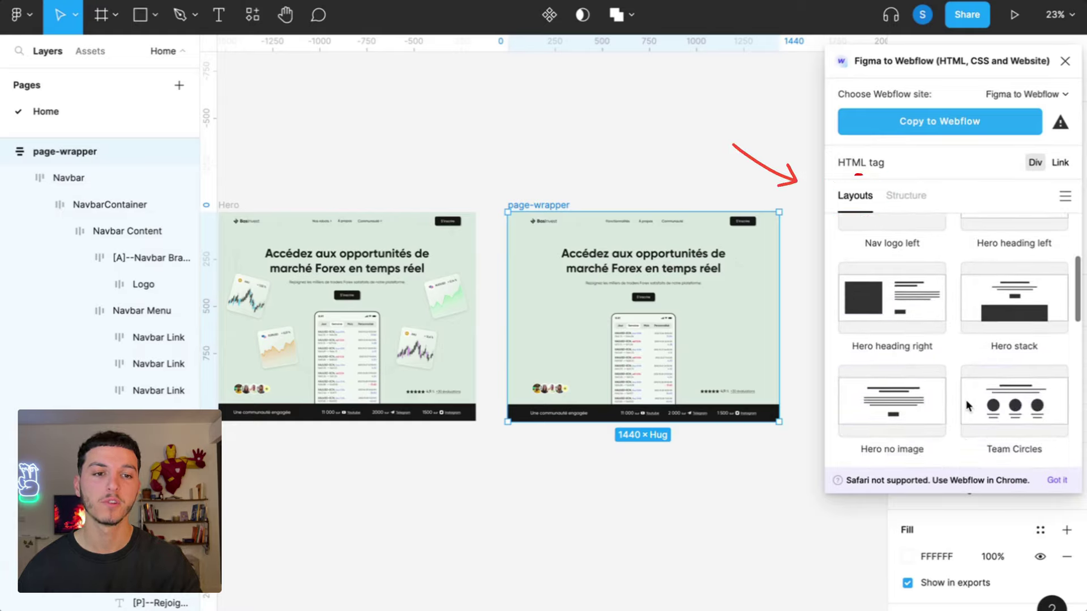
scroll(965, 399, "down", 2)
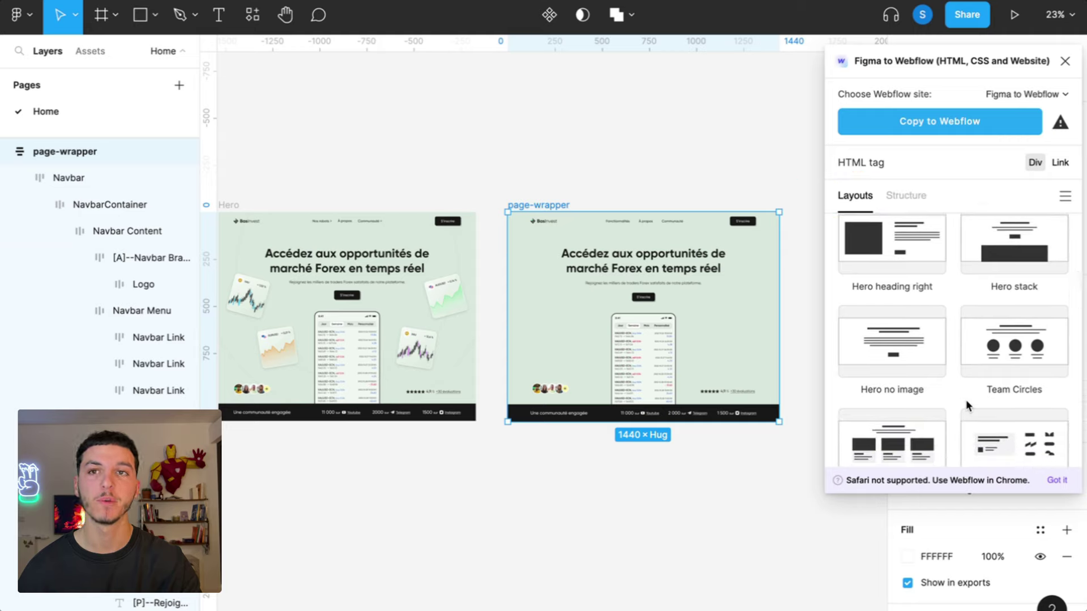
scroll(965, 400, "up", 3)
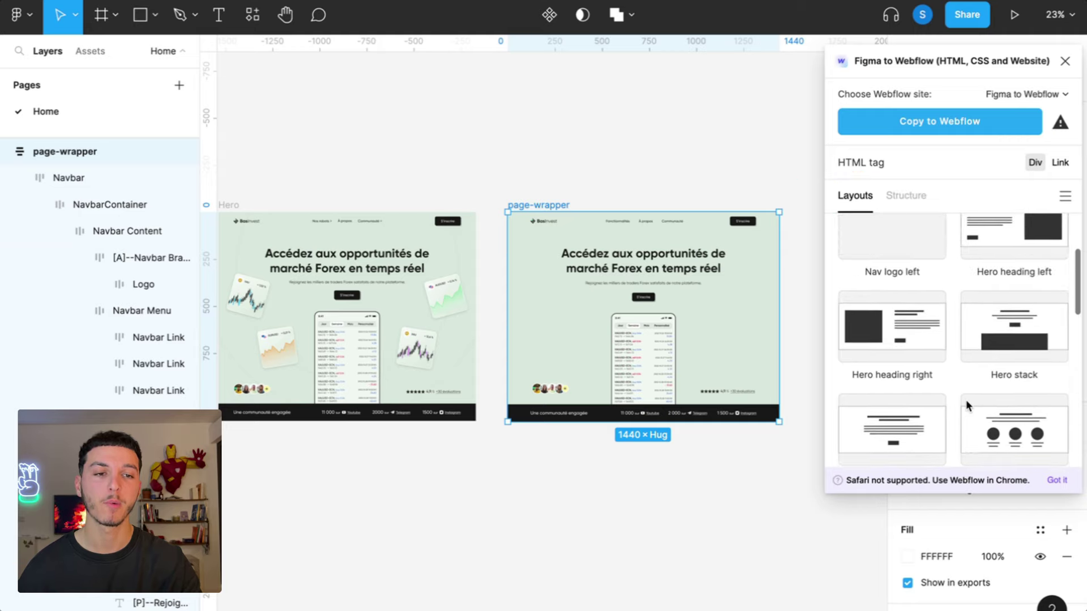
scroll(965, 400, "up", 5)
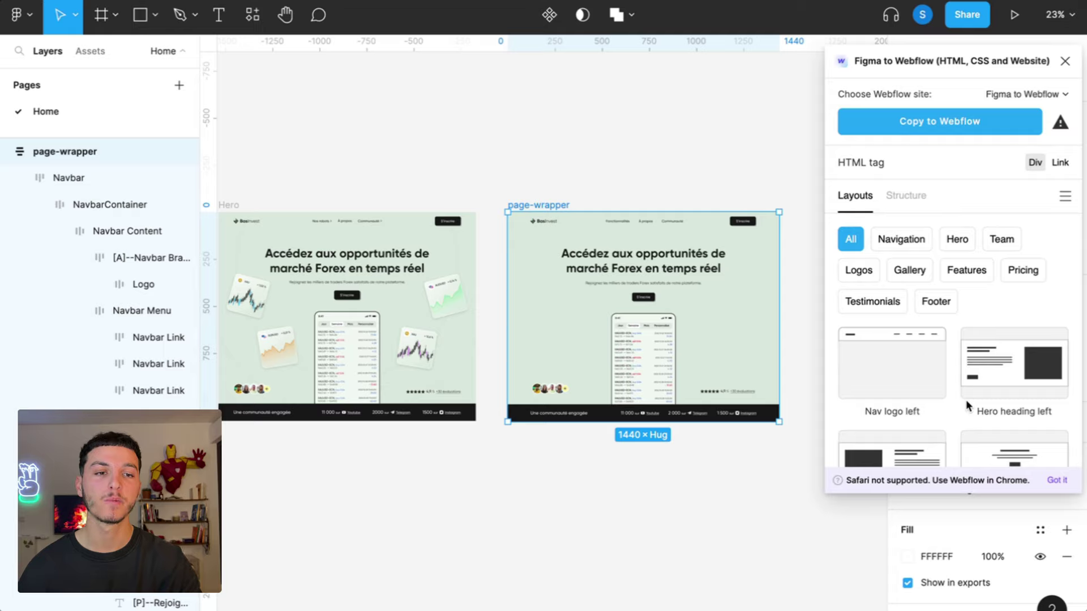
scroll(966, 399, "down", 3)
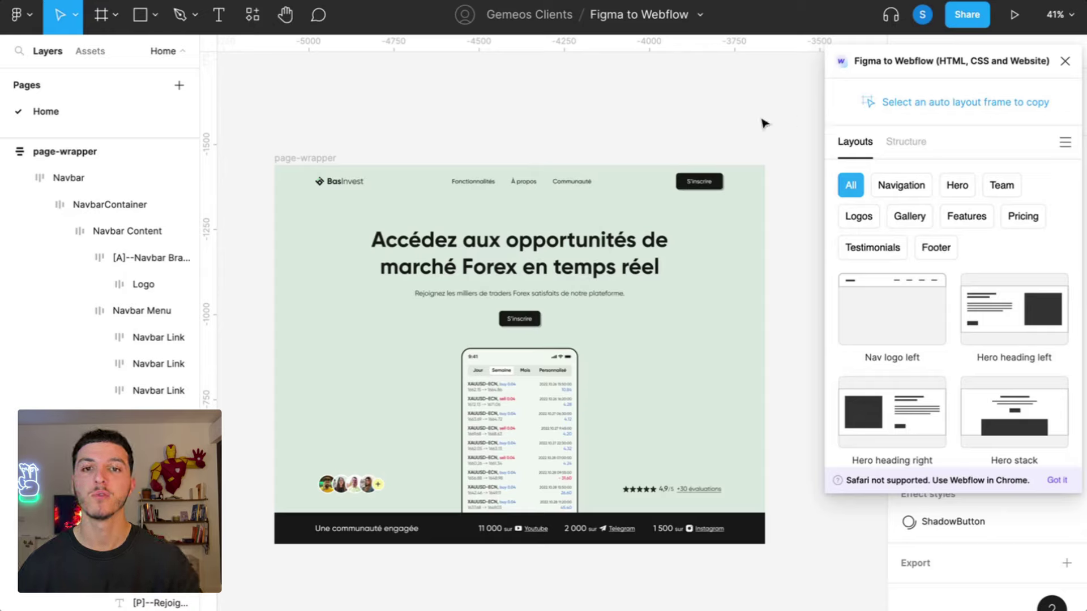
With page-wrapper selected, set the plugin's text size unit to rem in the Webflow import settings and return to its main view.
left_click(311, 160)
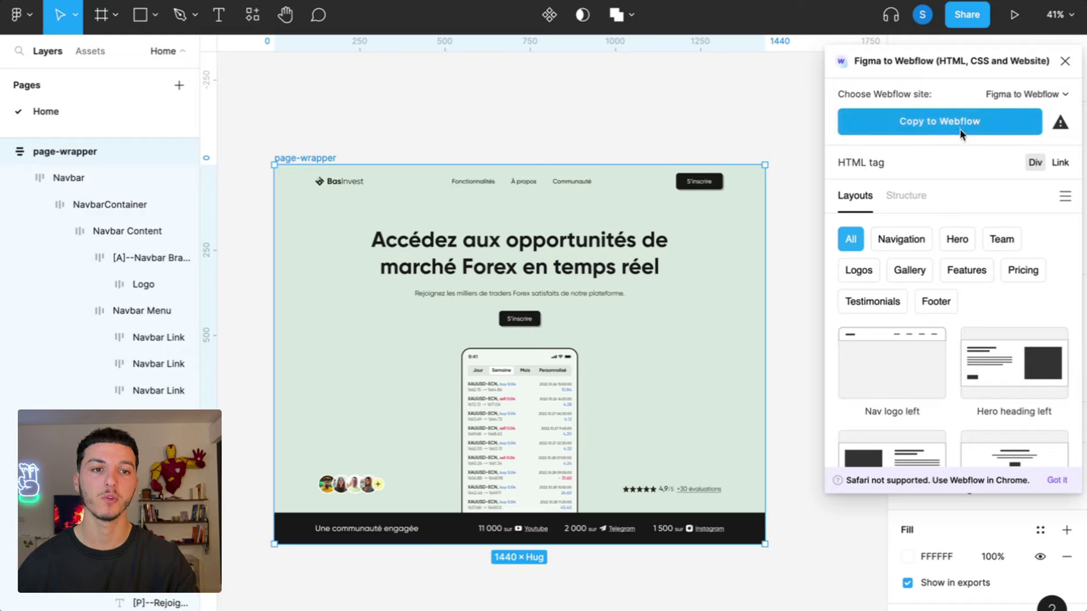
left_click(1064, 196)
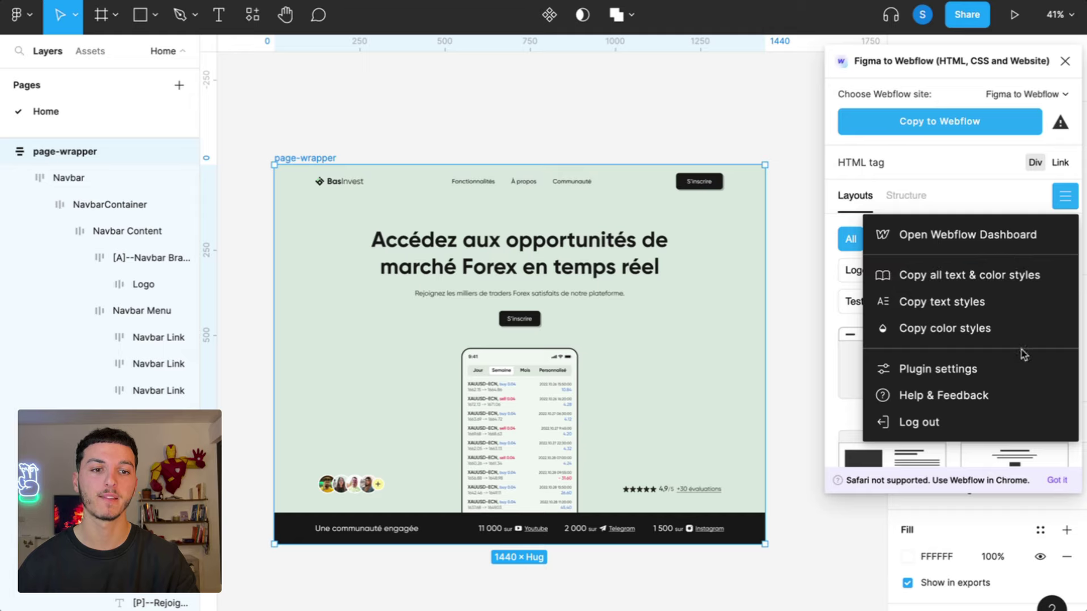
left_click(1013, 365)
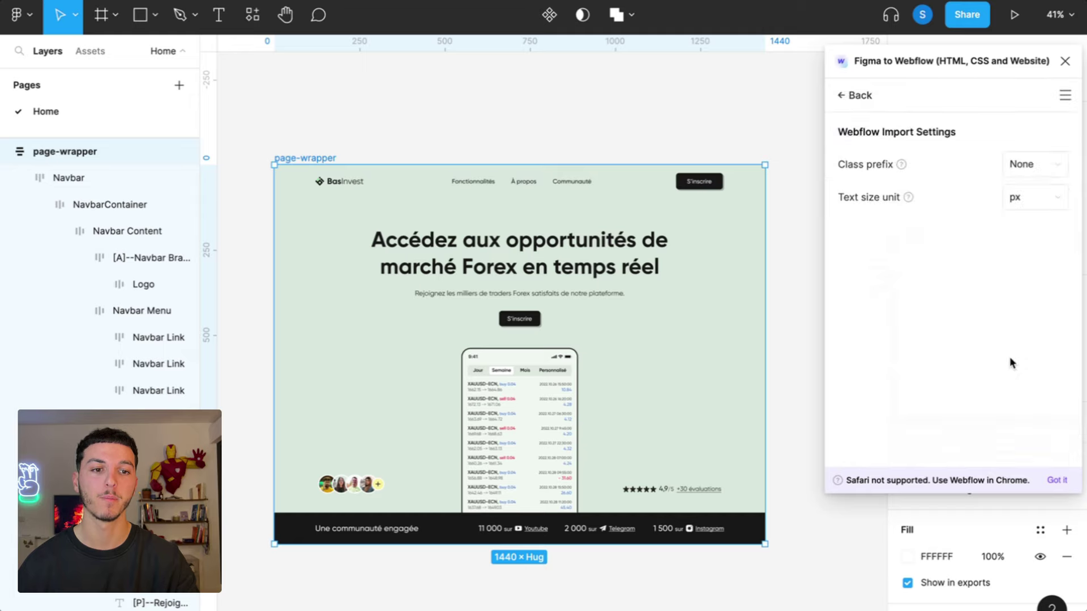
left_click(1056, 204)
left_click(1042, 243)
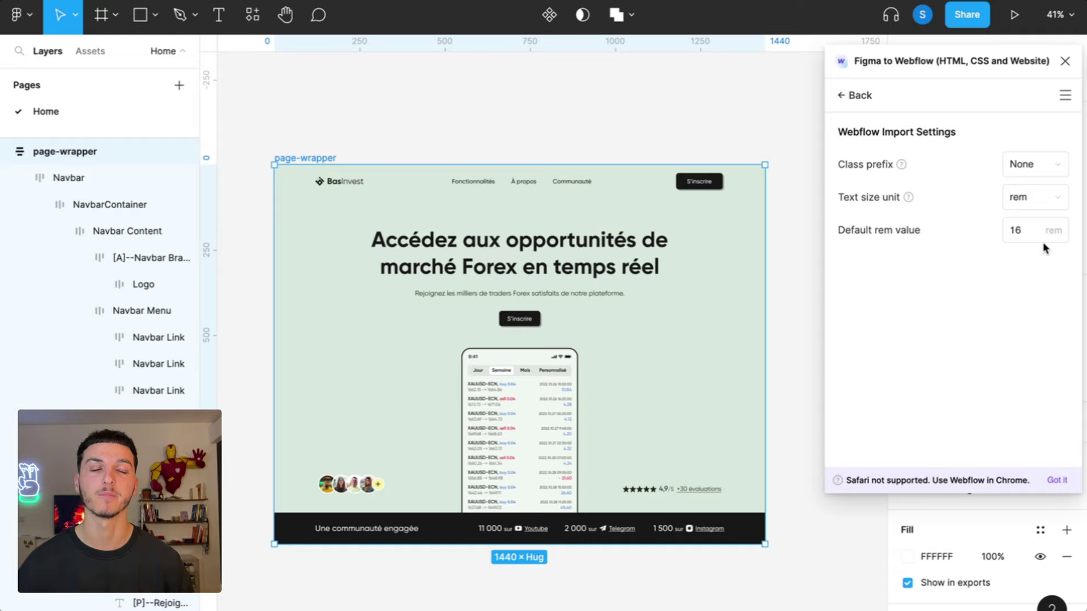
left_click(876, 96)
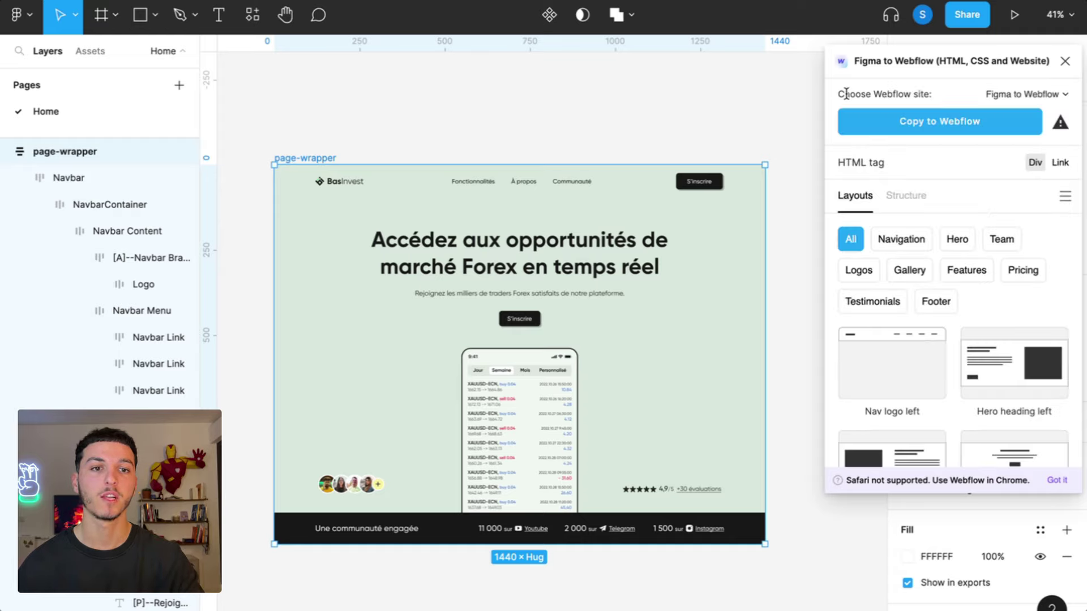
Copy page-wrapper with the Figma to Webflow plugin, switch to the Webflow Designer and paste it into the Body.
left_click(949, 121)
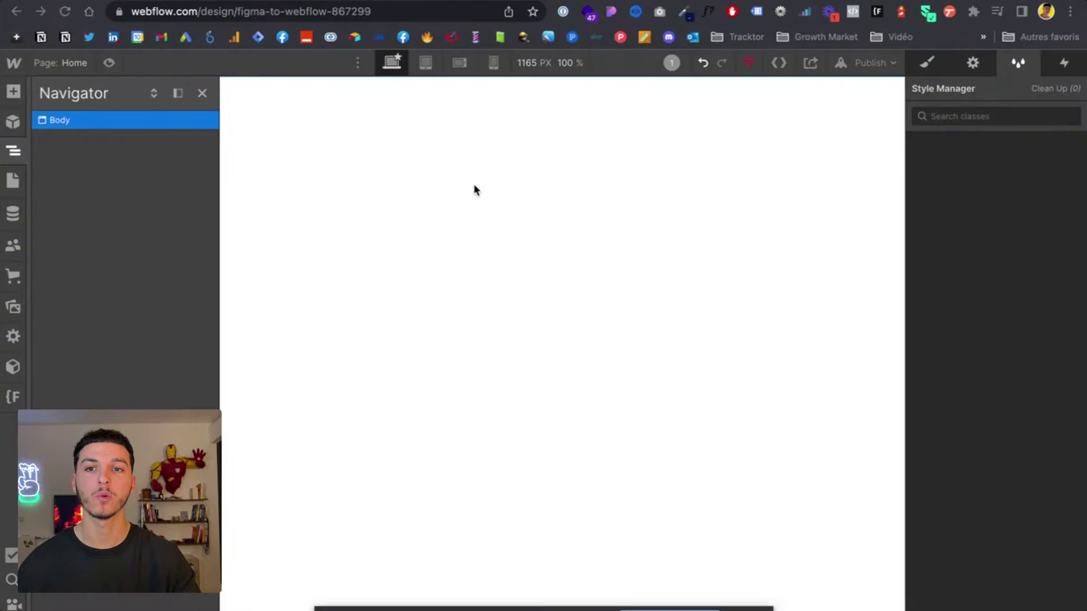
left_click(142, 121)
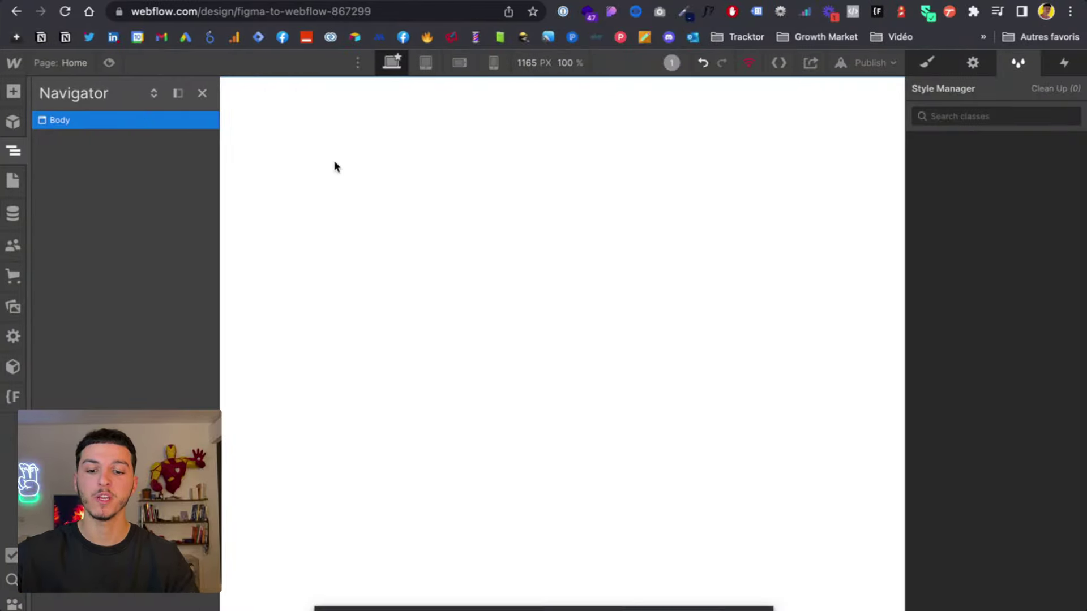
key("super+v")
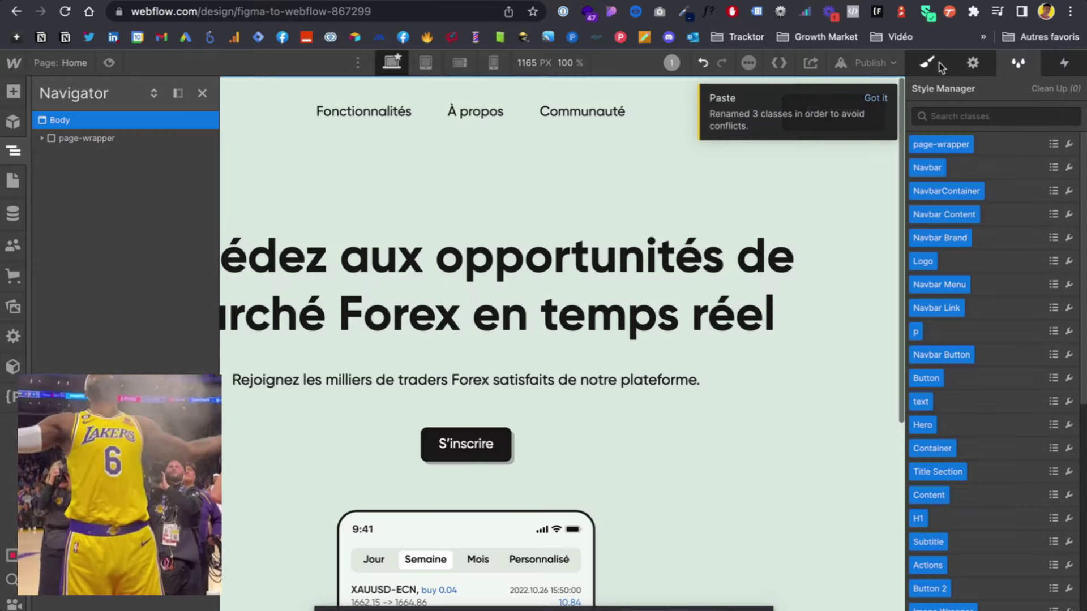
Examine the pasted page-wrapper's structure down to the navbar content and Menu Button, and inspect the H1 heading's element settings.
key("s")
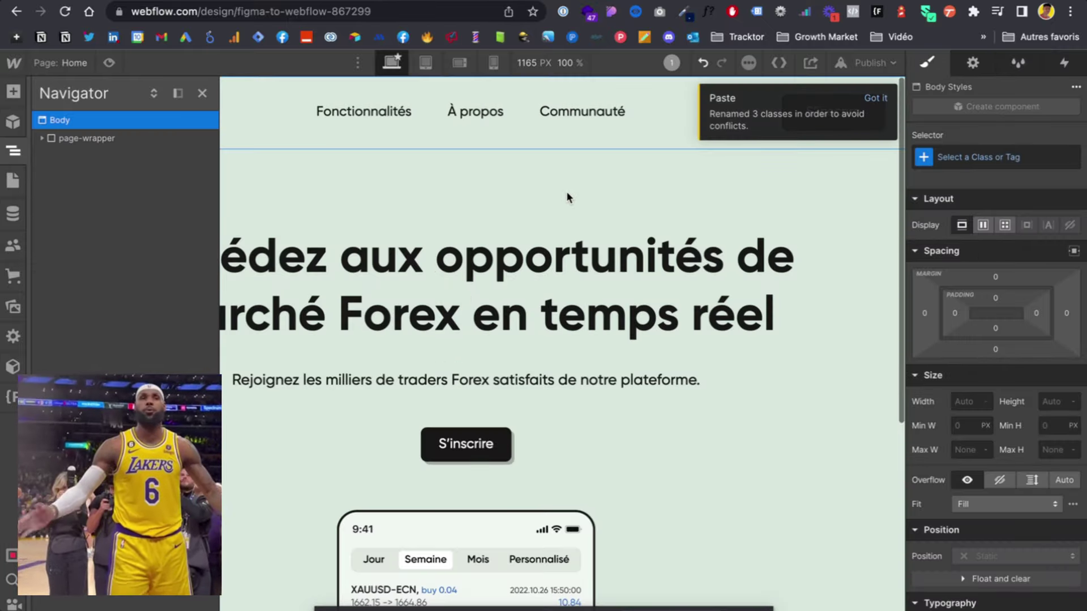
left_click(42, 138)
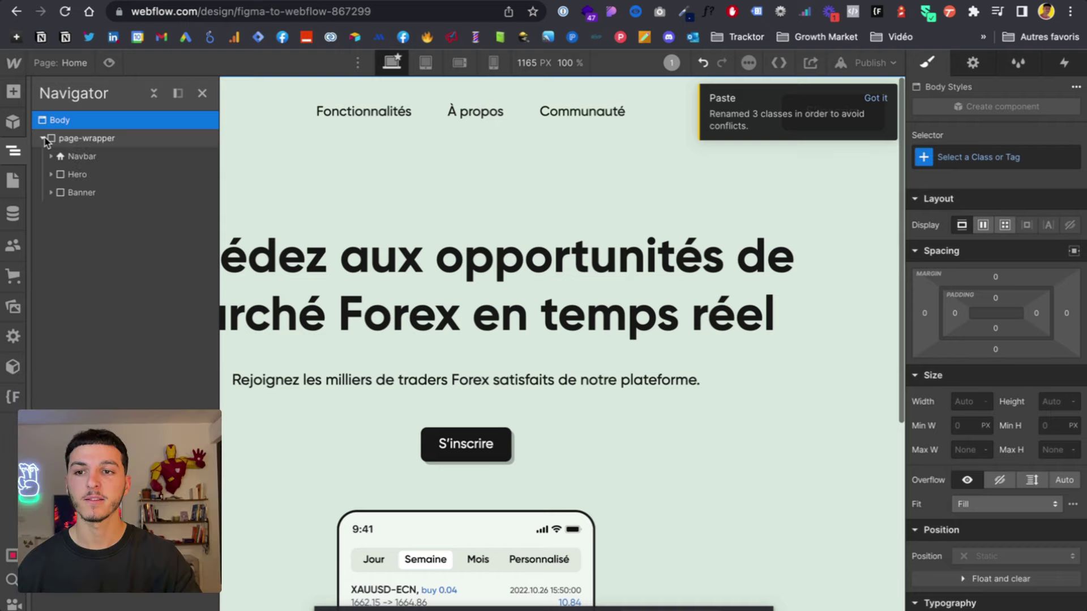
left_click(51, 156)
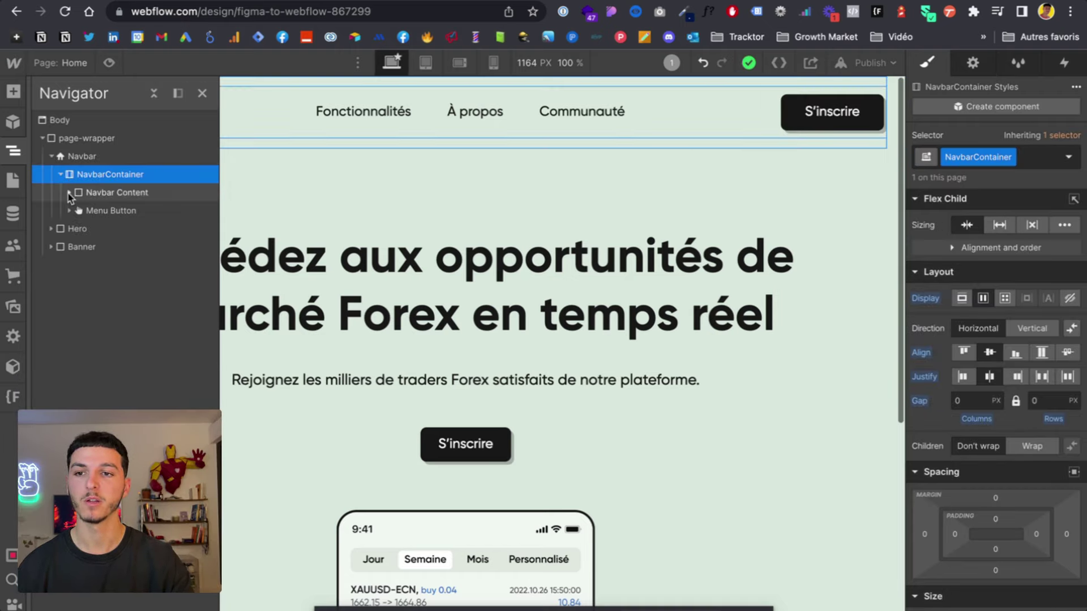
left_click(68, 192)
left_click(69, 283)
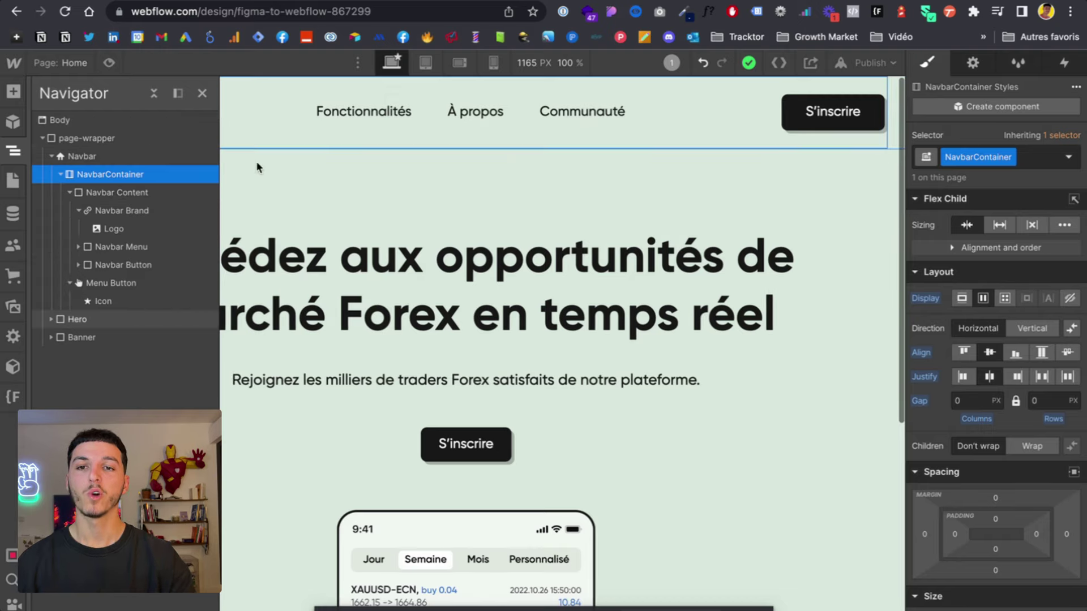
left_click(382, 288)
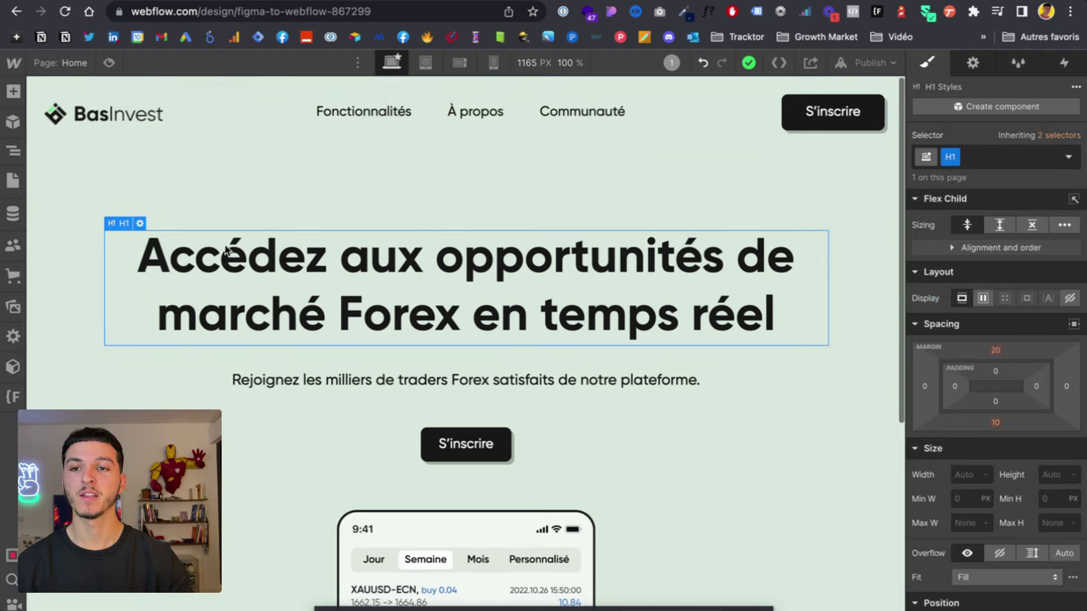
left_click(140, 224)
Preview the page at desktop and tablet sizes, open and close the tablet navigation menu, and switch to the mobile portrait size.
left_click(109, 62)
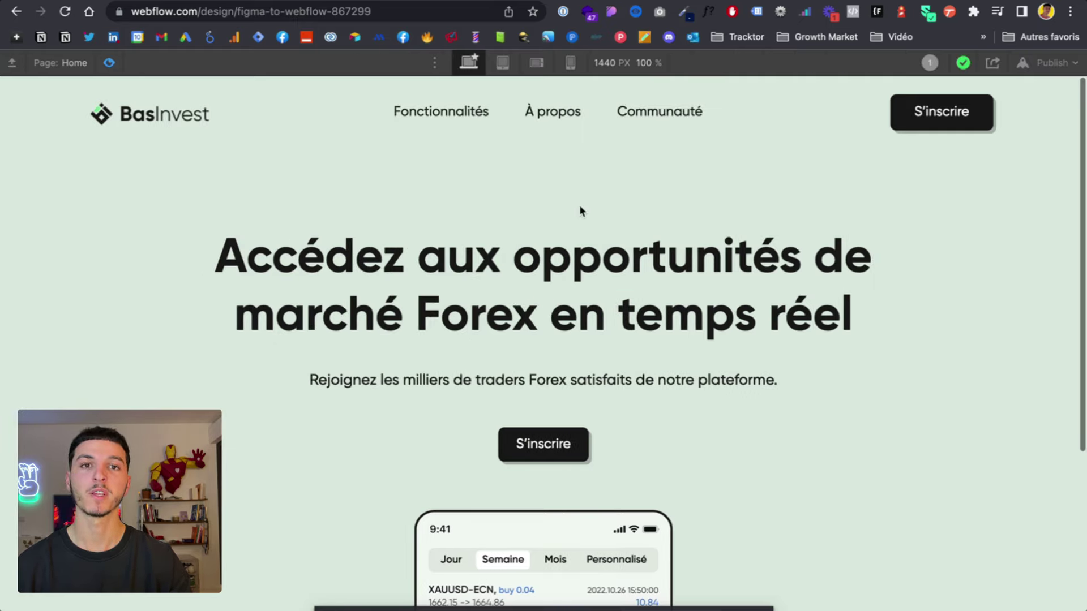
left_click(504, 62)
left_click(809, 113)
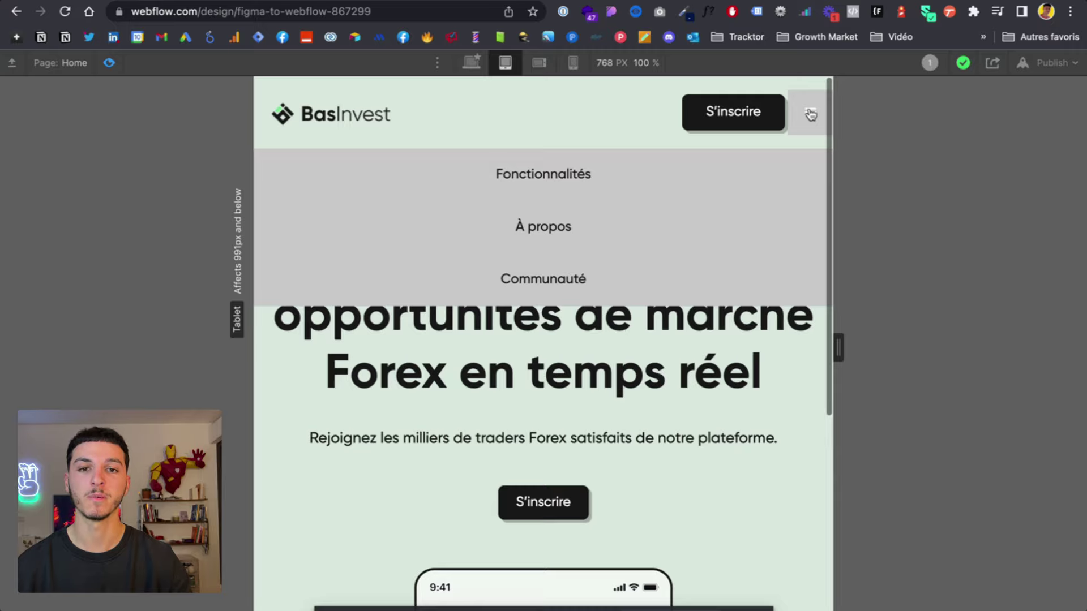
left_click(810, 113)
left_click(572, 63)
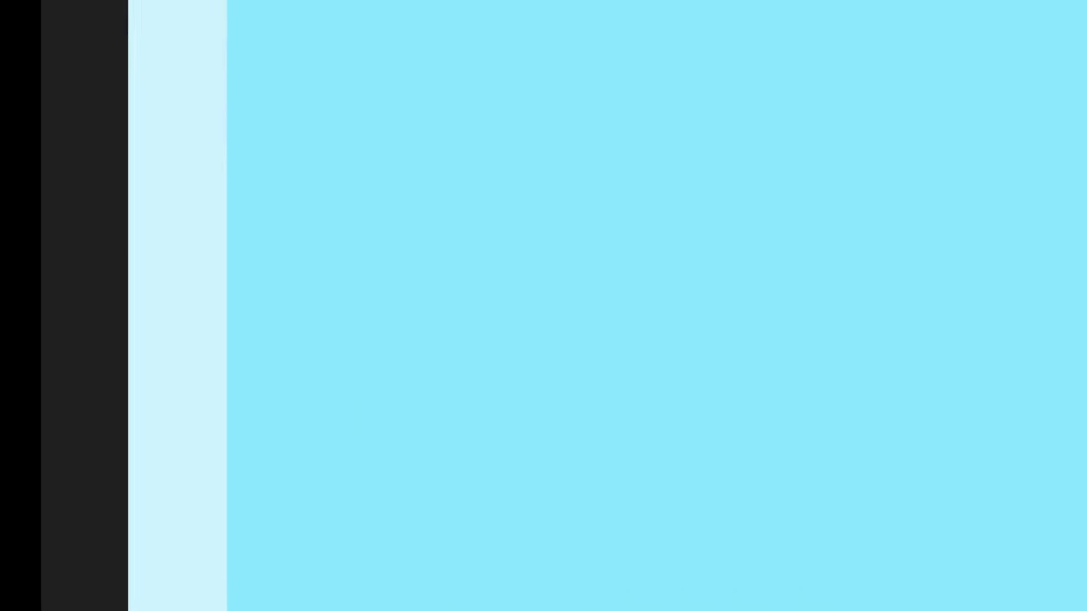